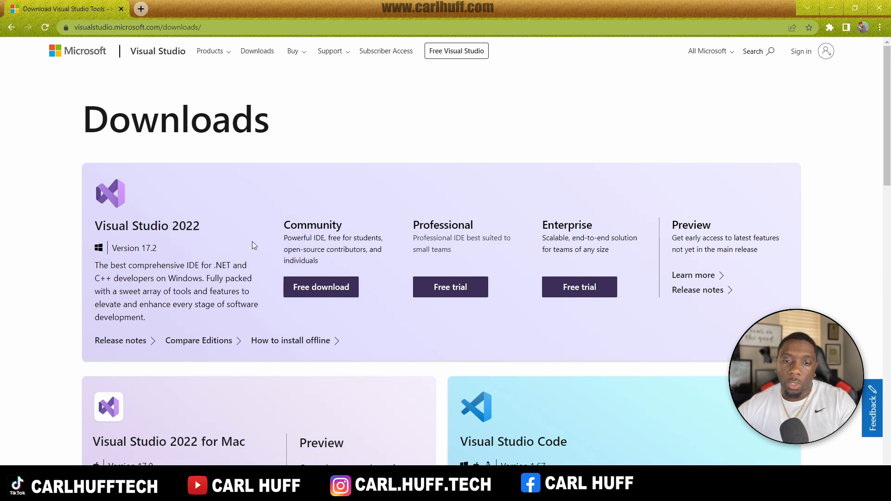
Go to the older Visual Studio downloads and open the download for Visual Studio 2019 and other products.
scroll(238, 238, "down", 5)
scroll(61, 233, "down", 10)
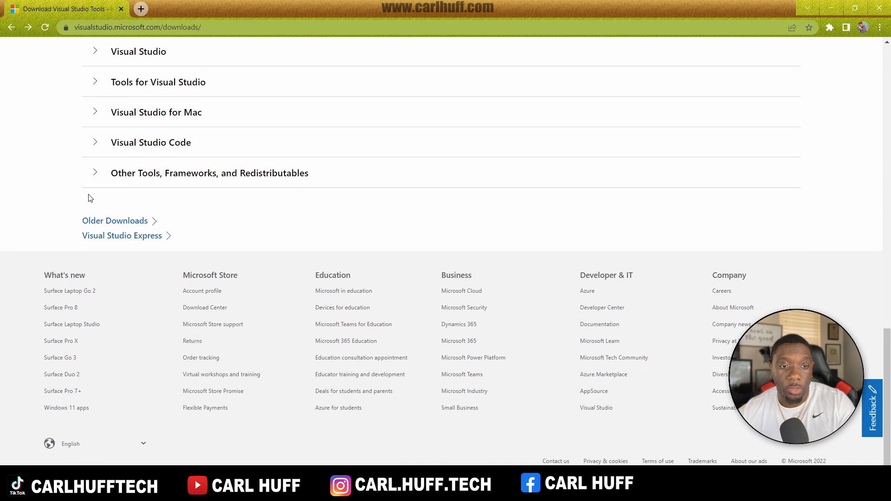
left_click(122, 226)
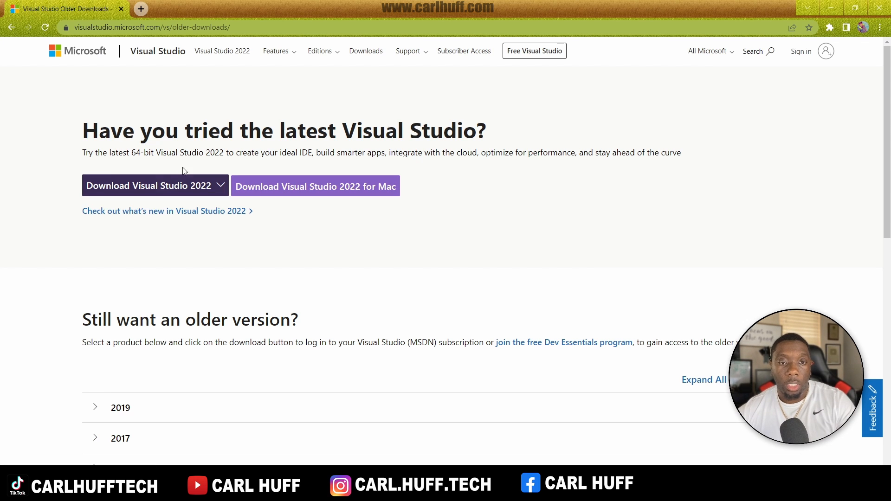
scroll(46, 204, "down", 5)
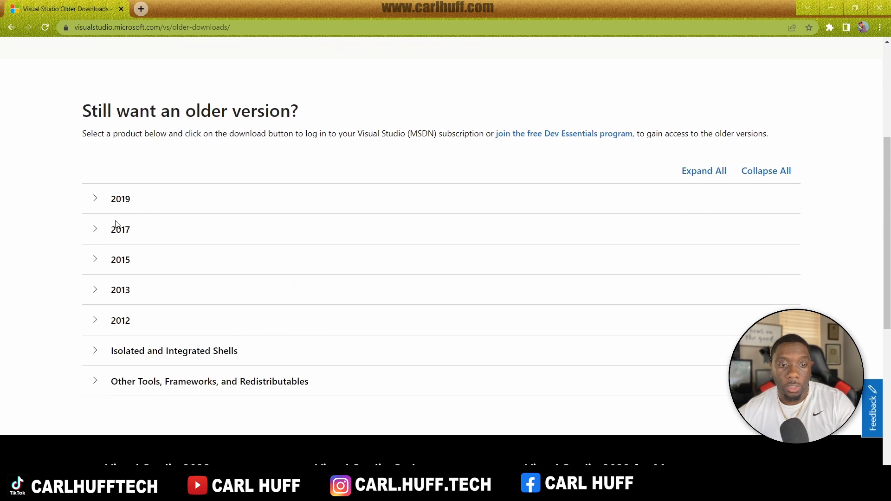
left_click(146, 206)
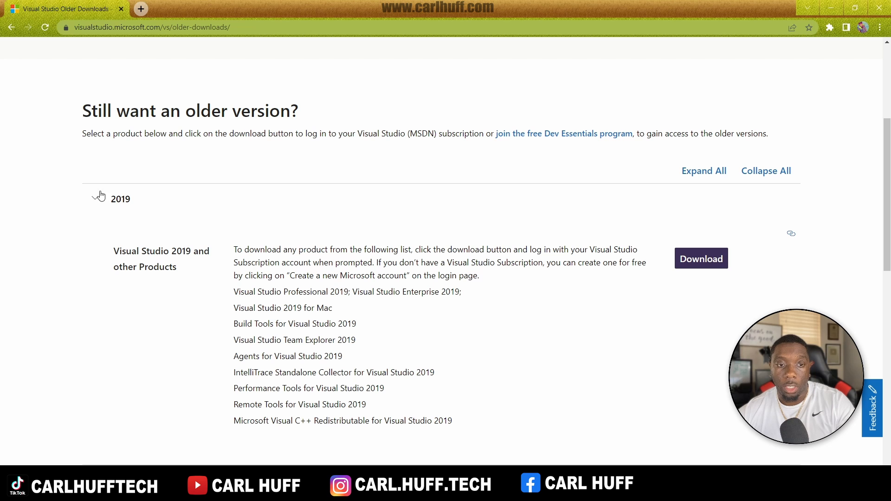
left_click(705, 264)
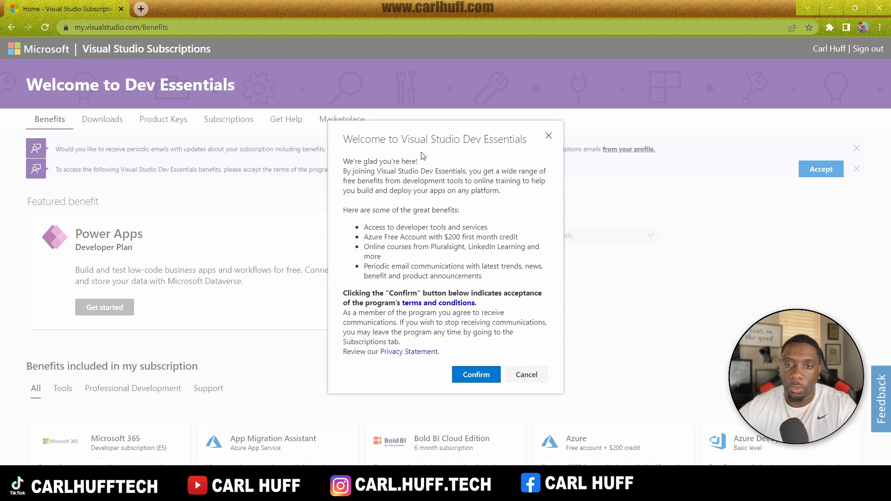
Confirm the Dev Essentials enrollment, then download Visual Studio Community 2019 (version 16.11) and keep the installer file.
left_click(477, 375)
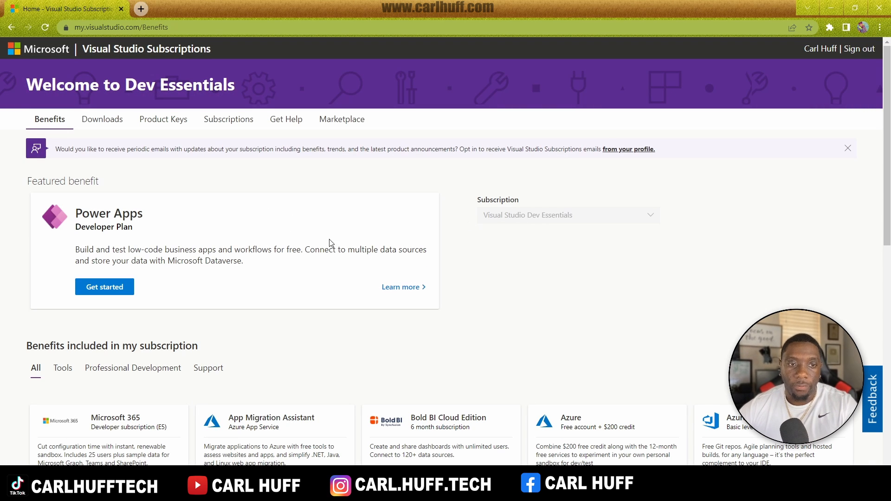
left_click(102, 120)
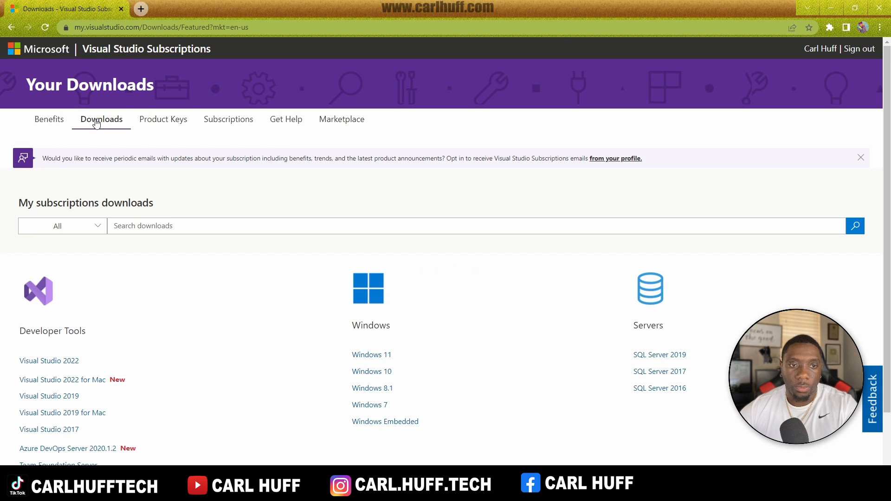
scroll(99, 345, "down", 2)
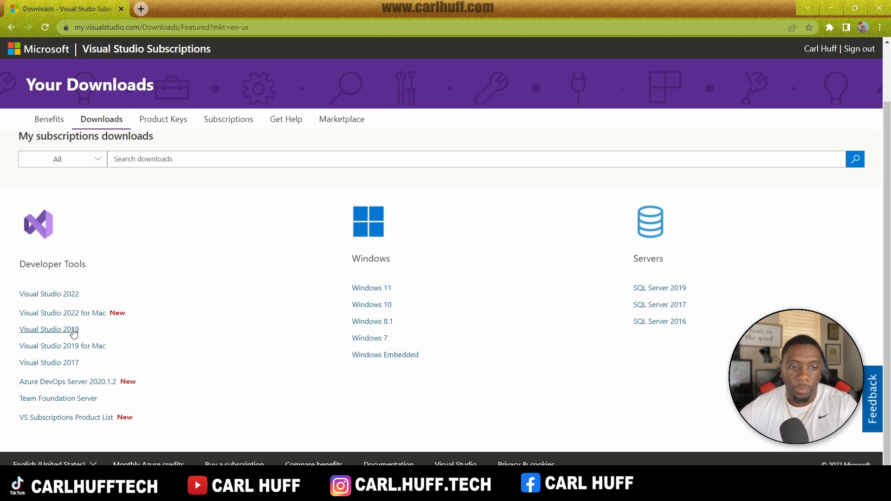
left_click(75, 330)
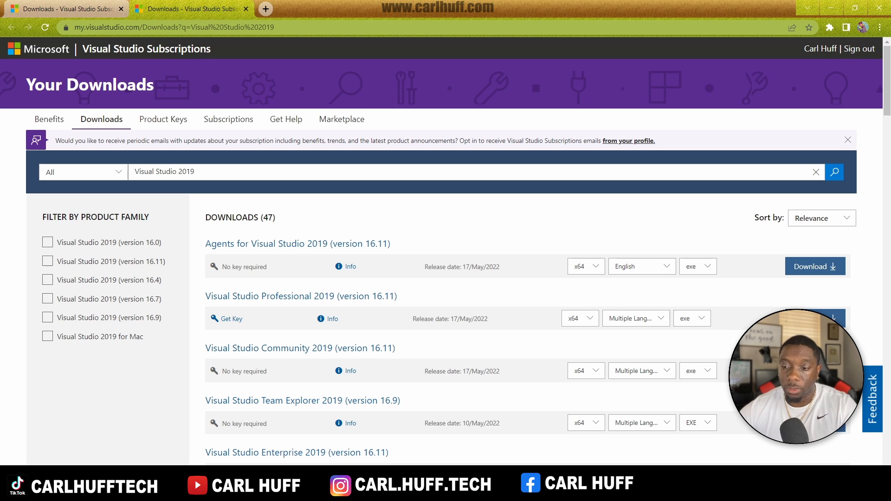
left_click(815, 371)
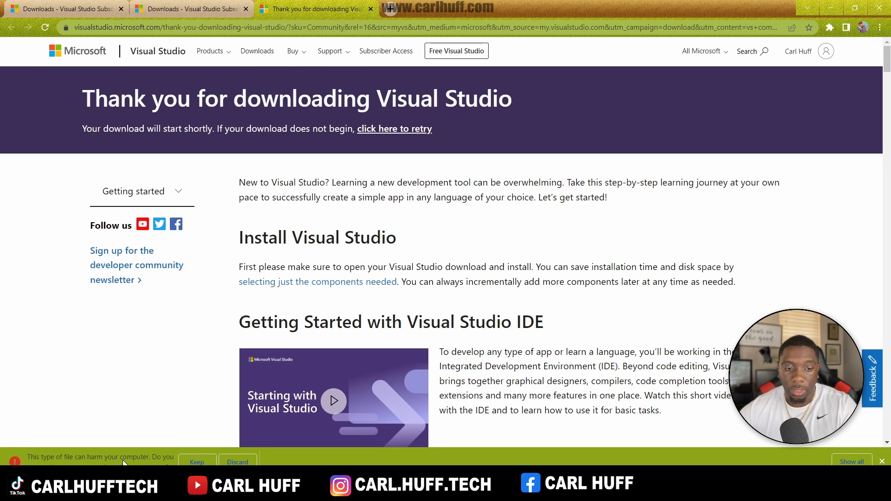
left_click(202, 462)
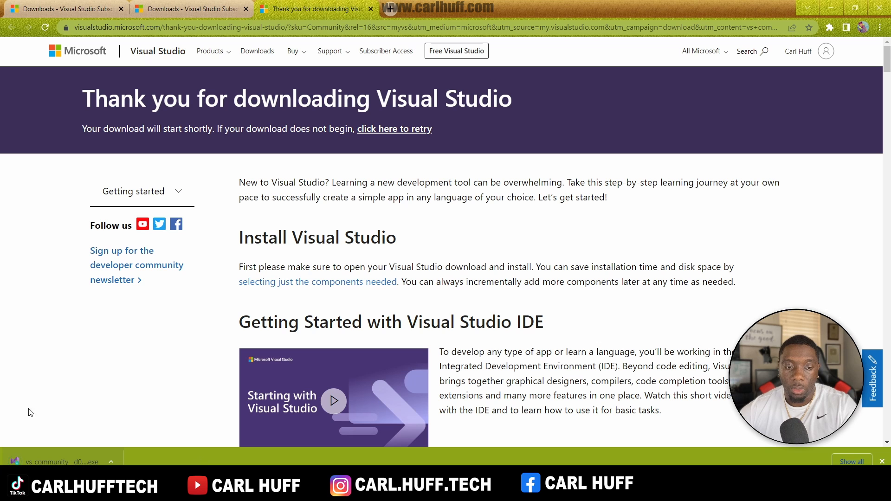
Run the downloaded Visual Studio Community installer and review the workload selection of Visual Studio Community 2019.
left_click(84, 462)
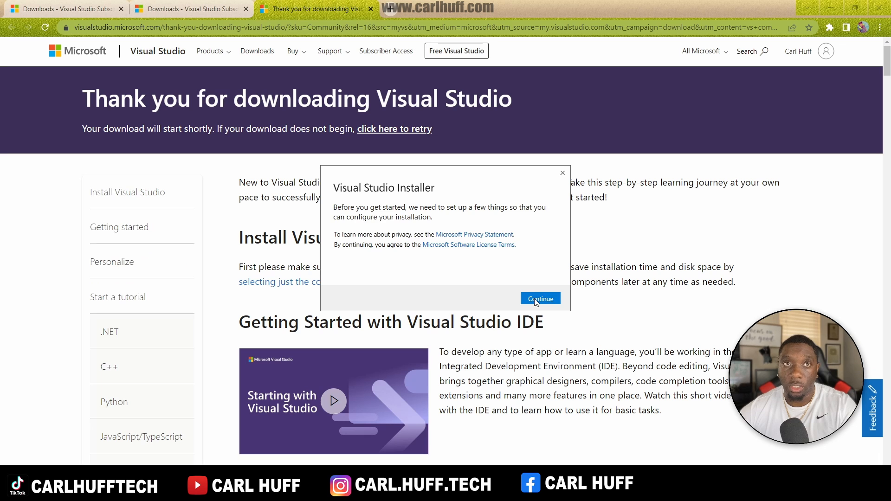
left_click(537, 299)
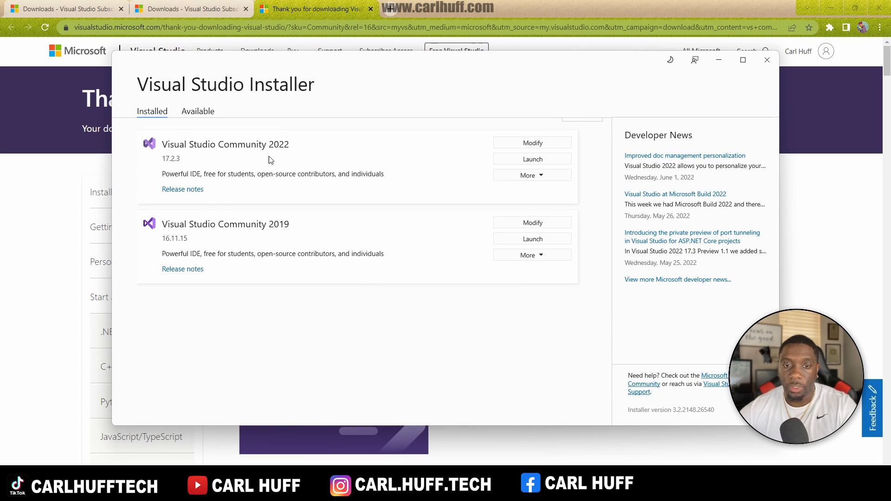
left_click(555, 227)
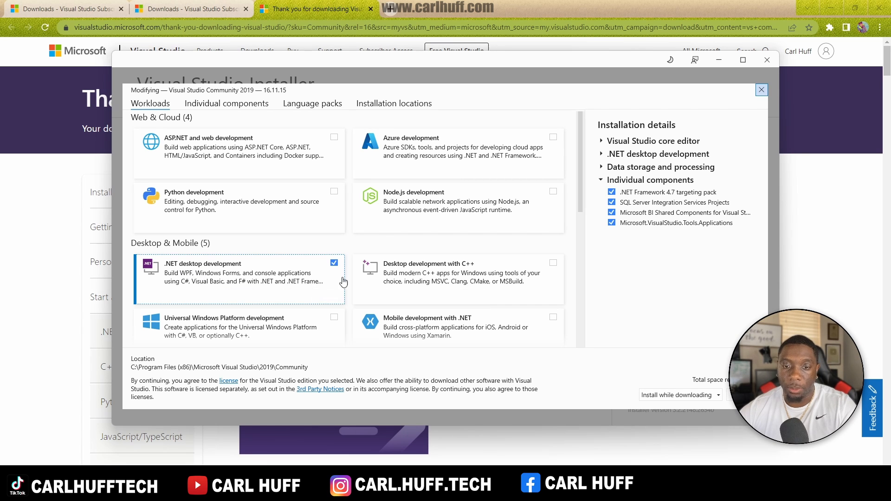
scroll(493, 250, "down", 6)
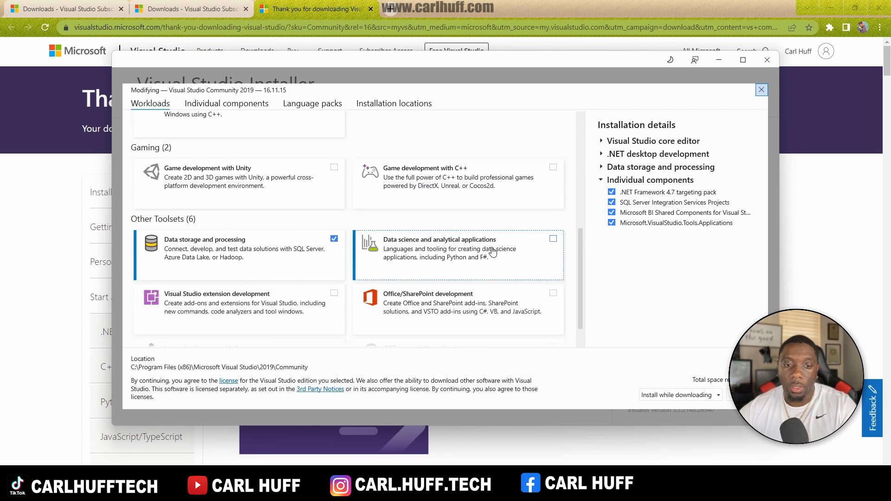
scroll(492, 252, "down", 2)
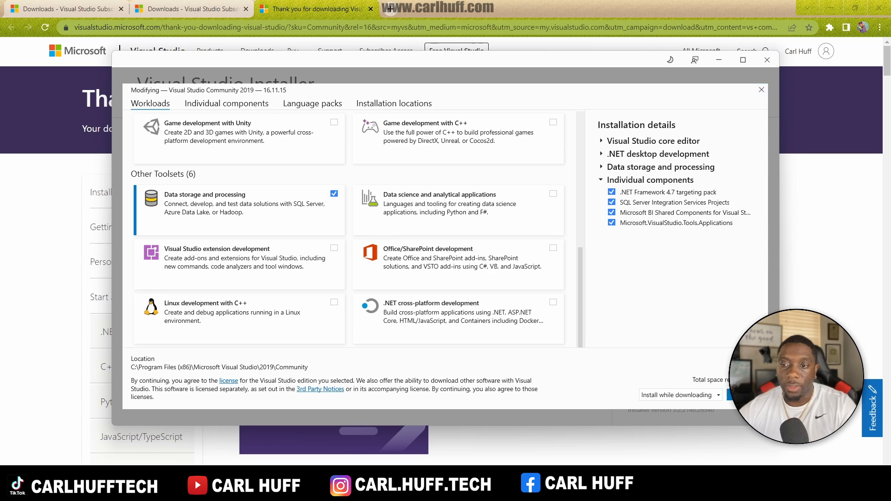
left_click(743, 395)
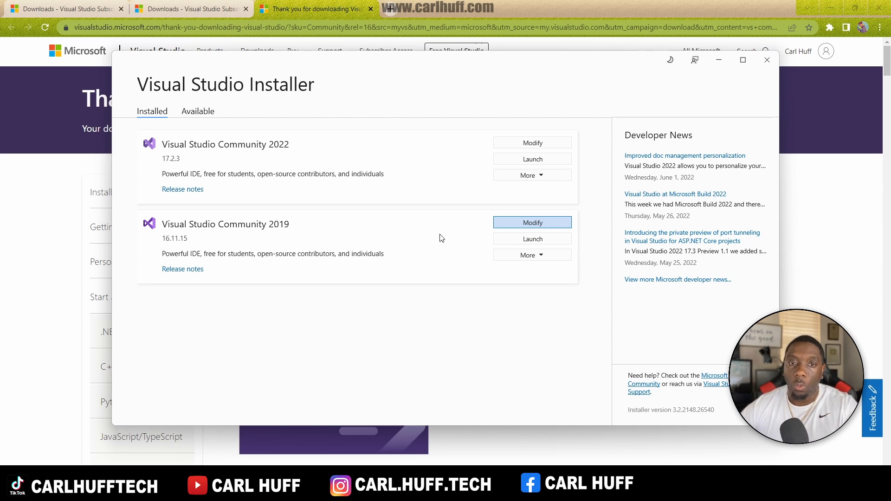
Launch Visual Studio Community 2019 without code and select the SQL Server Integration Services Projects extension in the Visual Studio Marketplace.
left_click(527, 244)
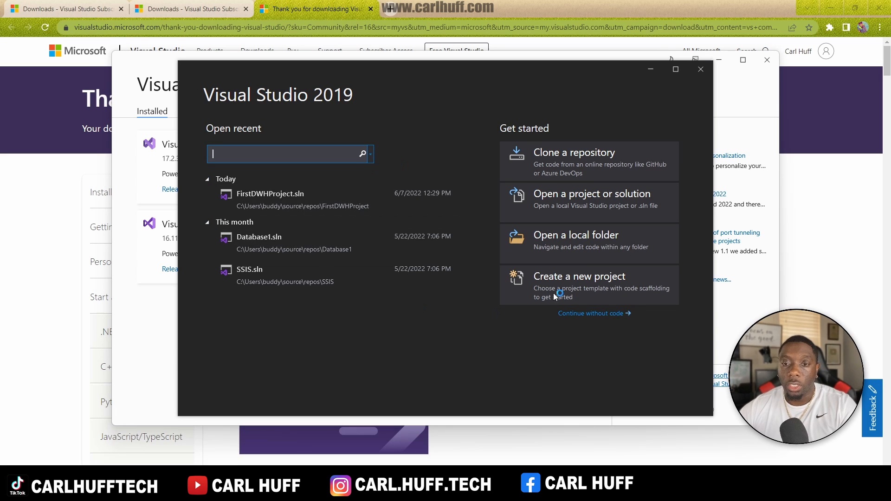
left_click(596, 314)
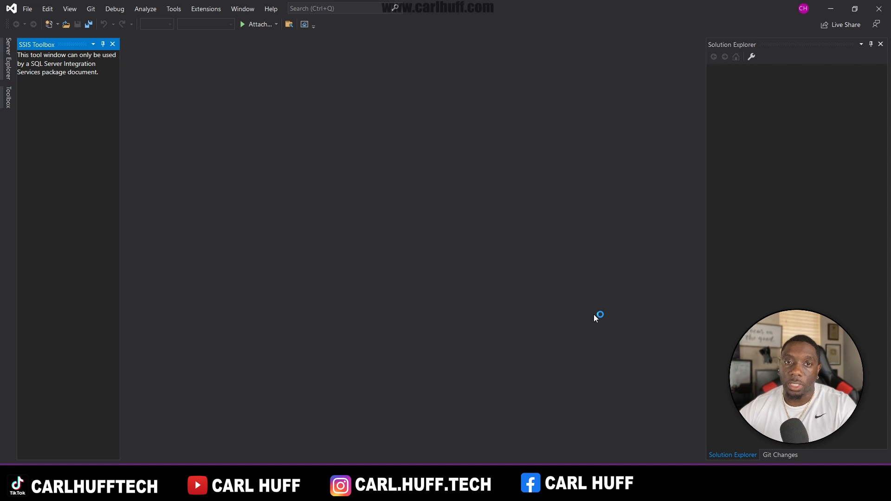
left_click(211, 11)
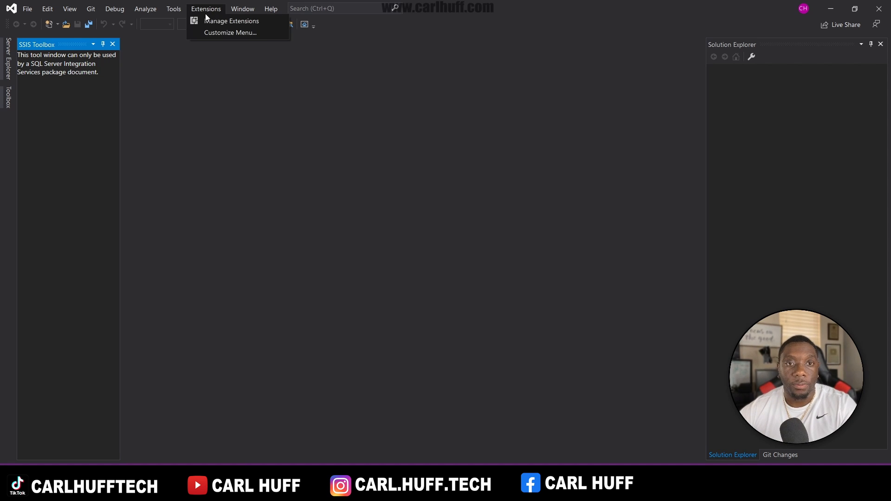
left_click(210, 22)
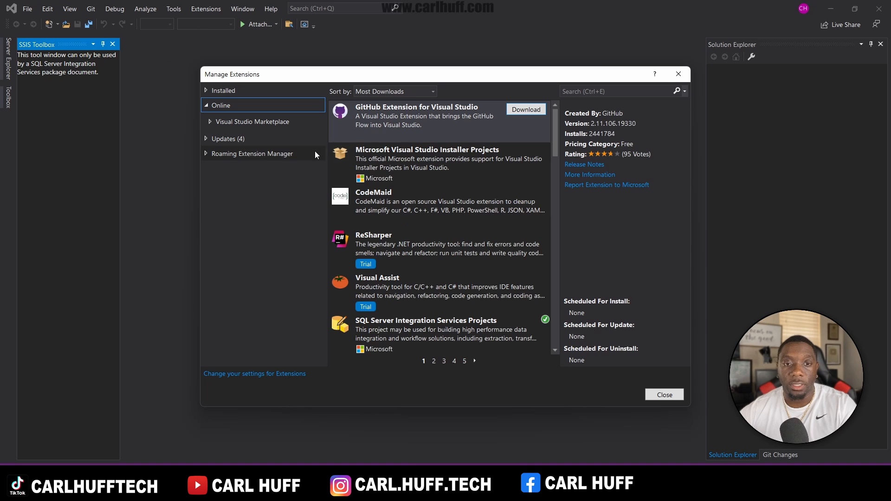
left_click(231, 121)
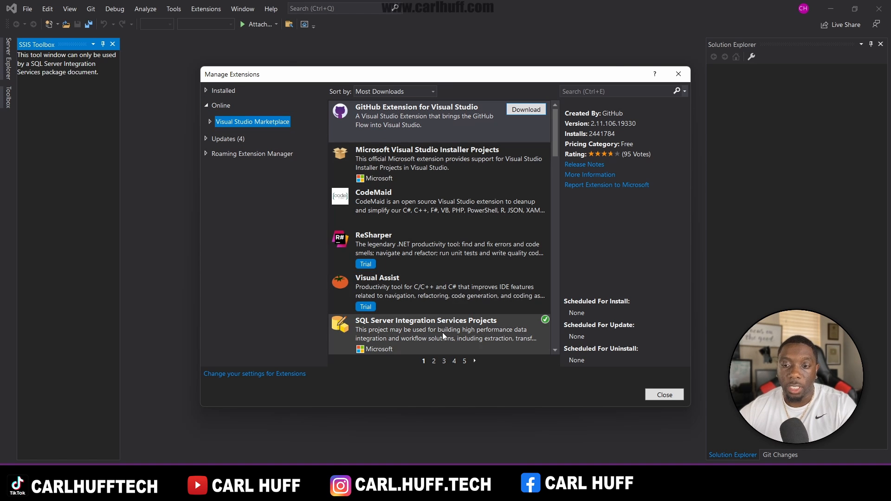
scroll(455, 255, "down", 6)
scroll(449, 210, "up", 3)
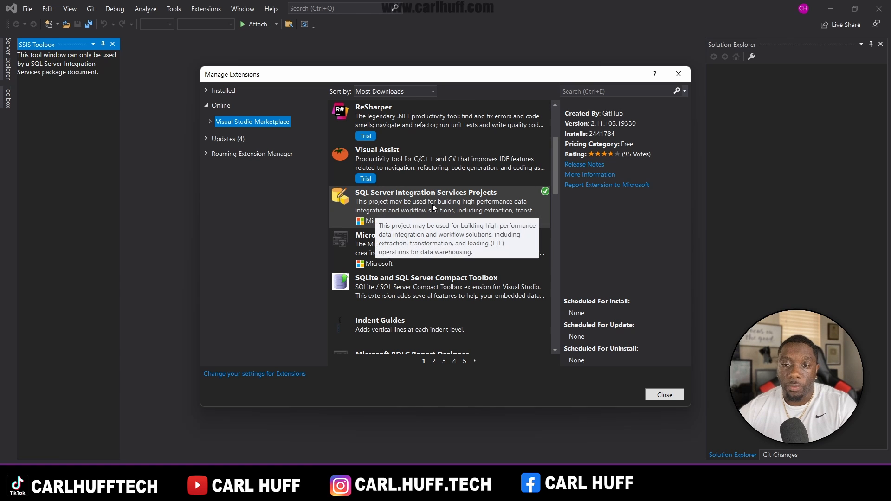
left_click(467, 203)
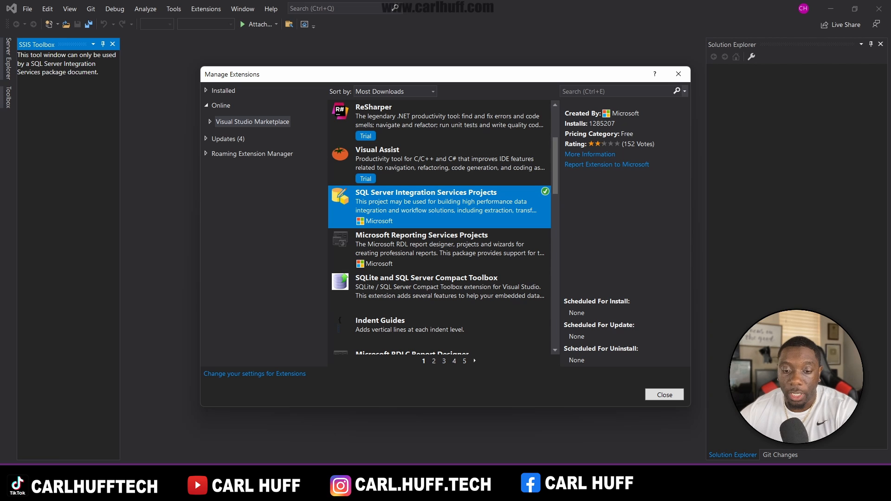
Open the Microsoft.DataTools.IntegrationServices setup from the Downloads folder, and close it along with the extension manager.
key("super+e")
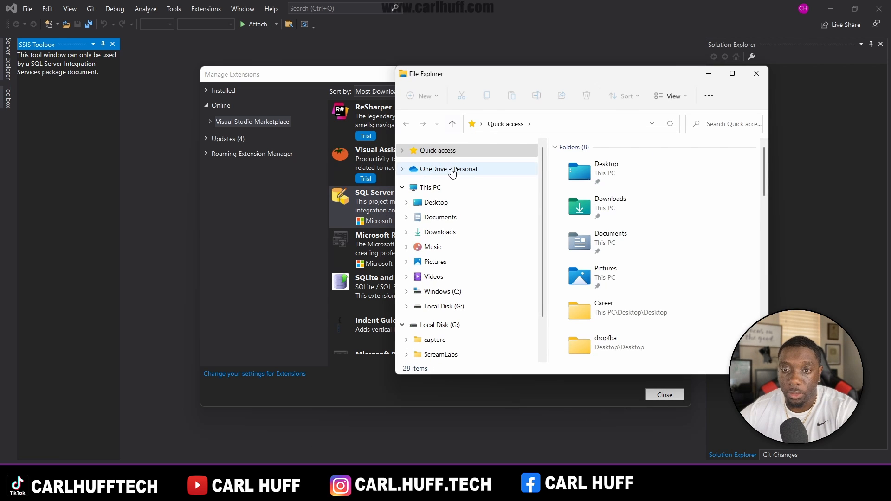
left_click(434, 217)
left_click(436, 233)
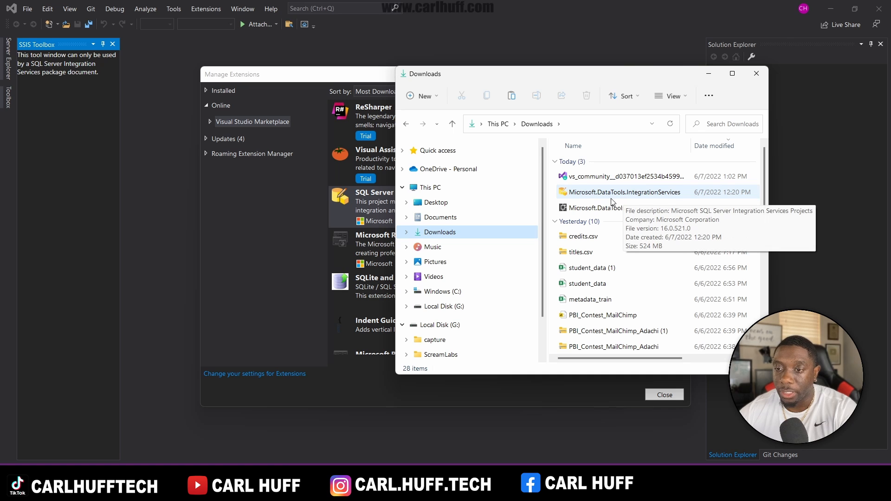
double_click(644, 196)
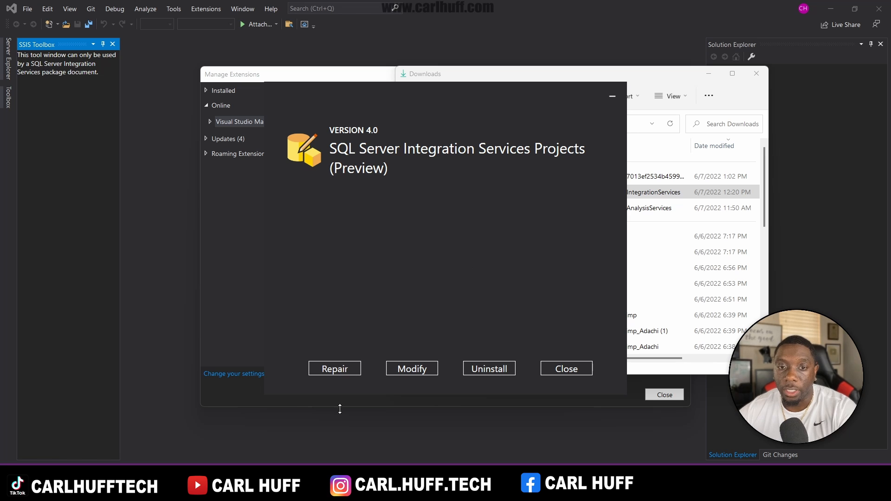
left_click(567, 368)
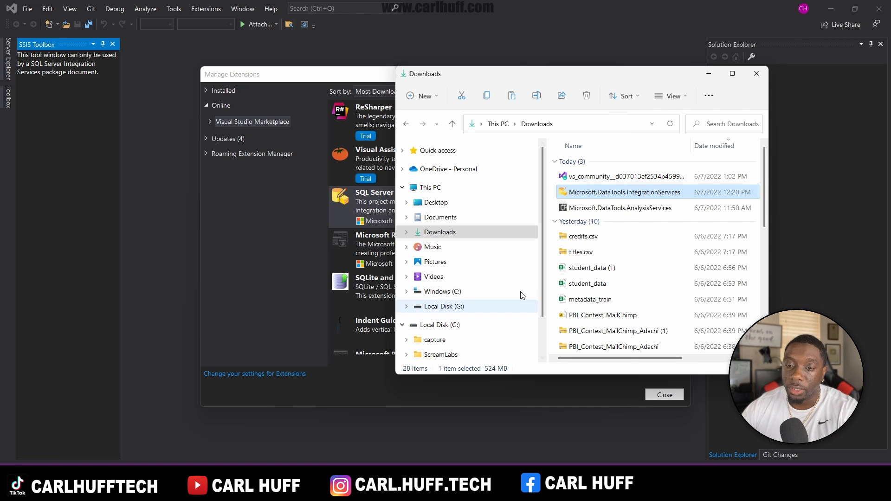
left_click(756, 73)
left_click(679, 399)
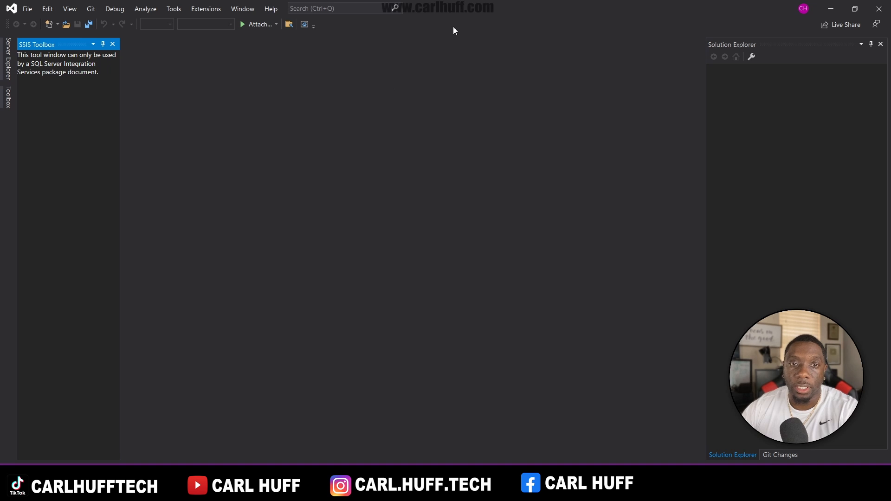
Relaunch Visual Studio Community 2019, start a new project, and select the Integration Services Project template by searching for INTEG.
left_click(880, 13)
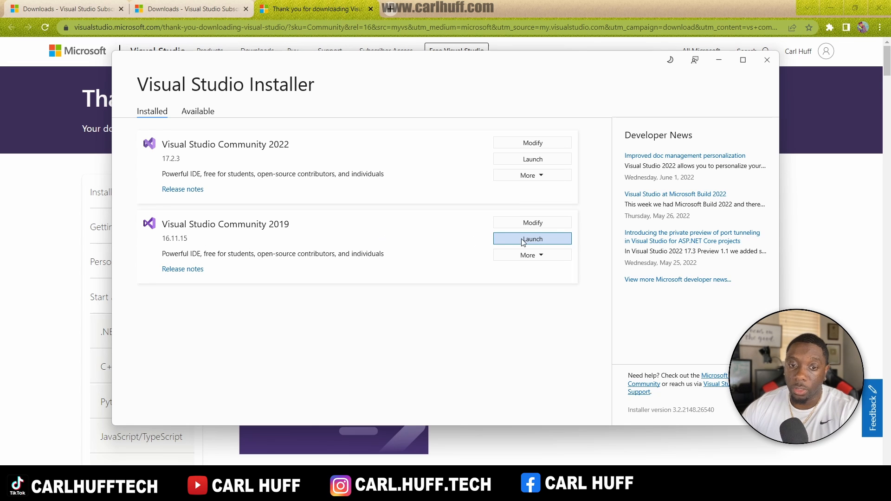
left_click(533, 238)
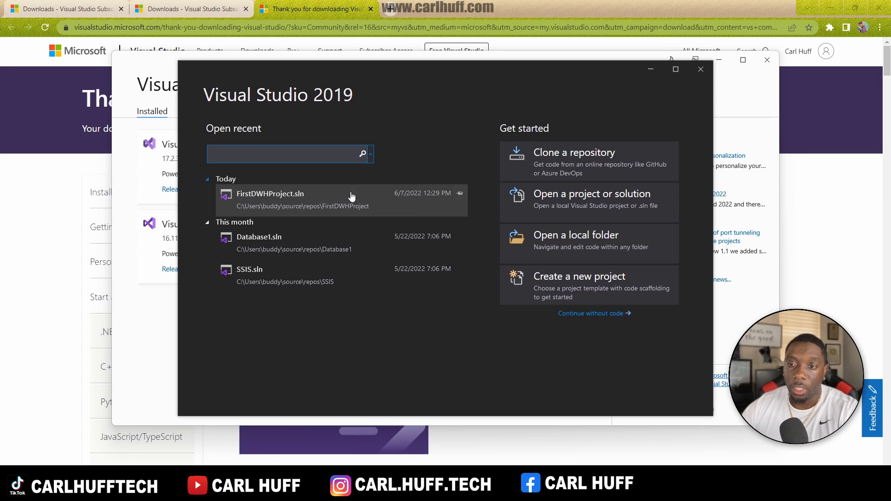
left_click(596, 287)
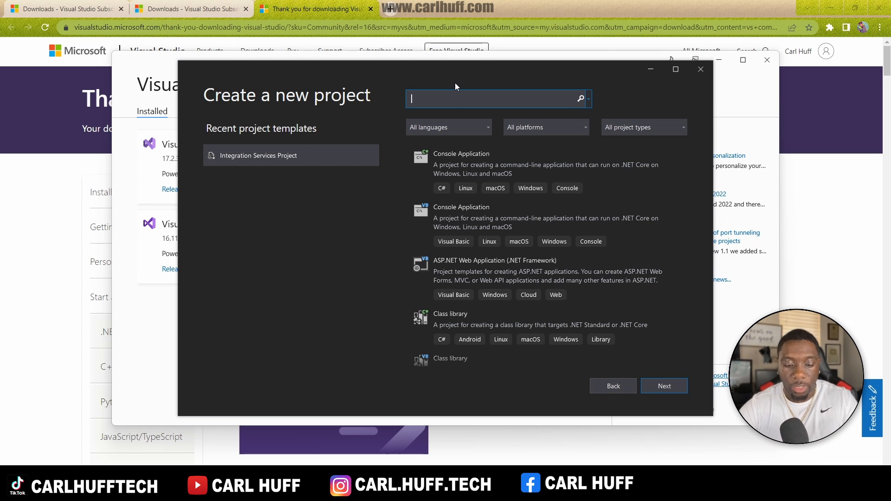
type("INTER")
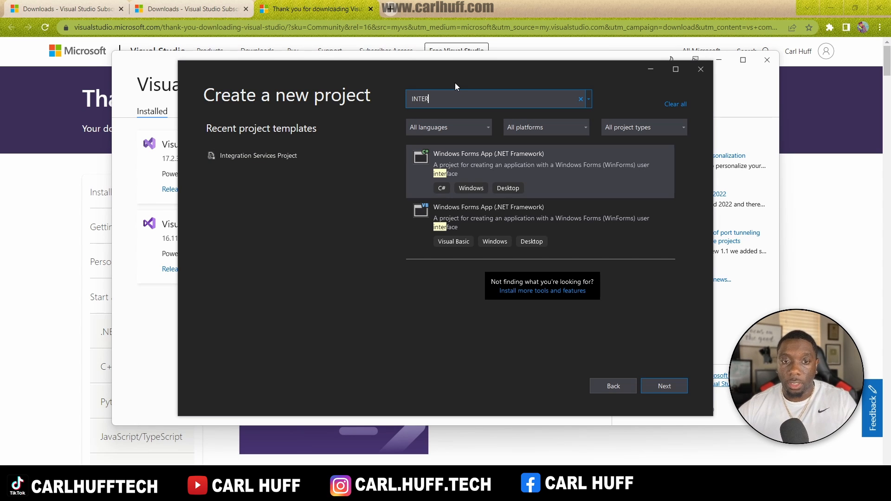
key("BackSpace")
type("G")
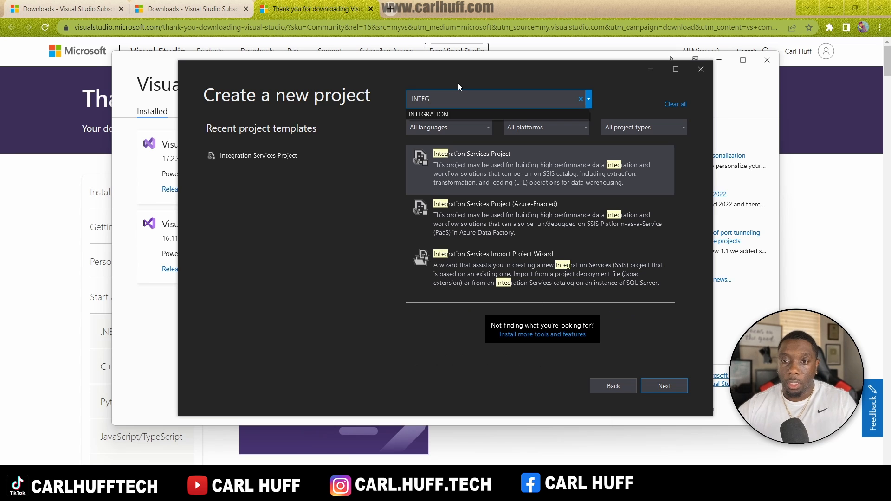
left_click(519, 171)
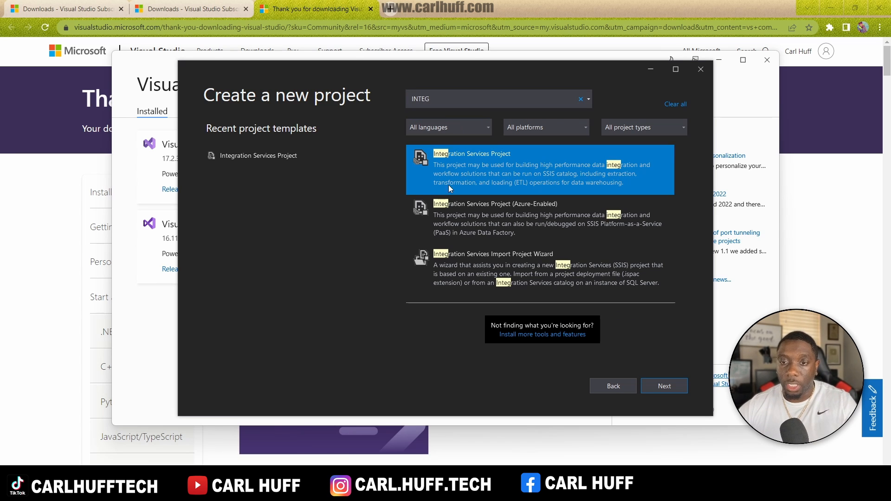
Create the Integration Services project with the name Project1SSIS and close the Getting Started (SSIS) window.
left_click(665, 384)
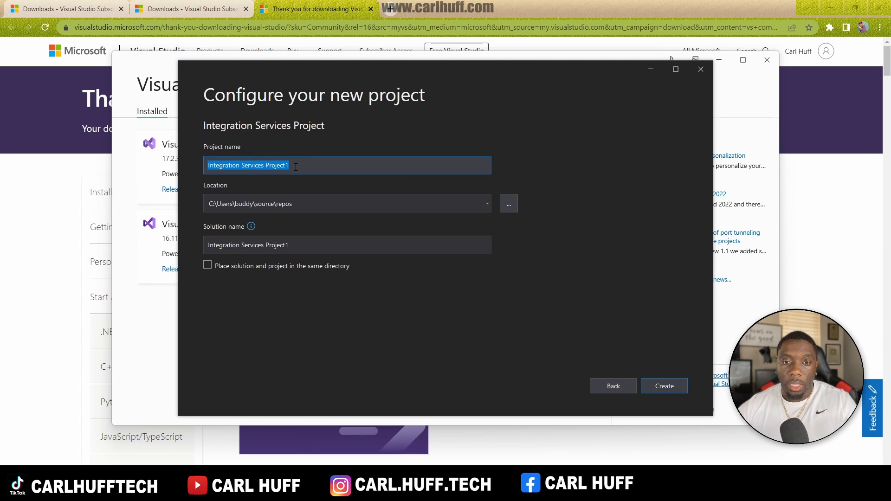
double_click(295, 167)
left_click_drag(294, 166, 153, 155)
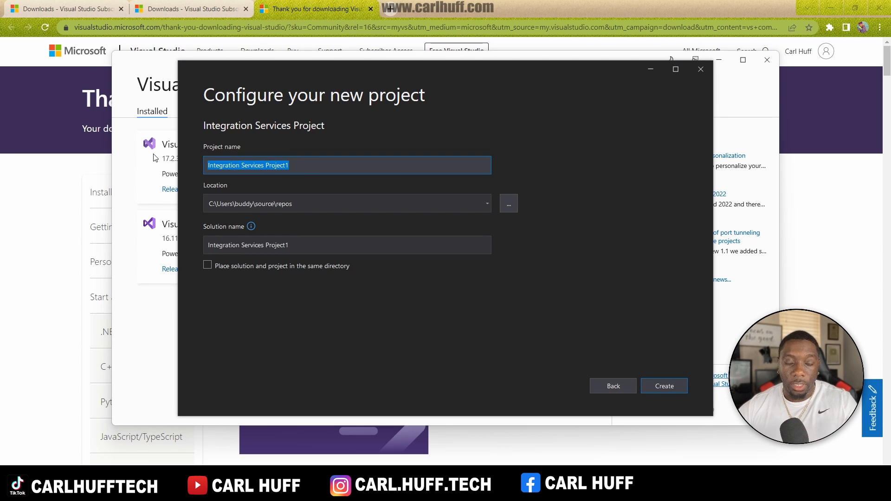
type("Project1SSIS")
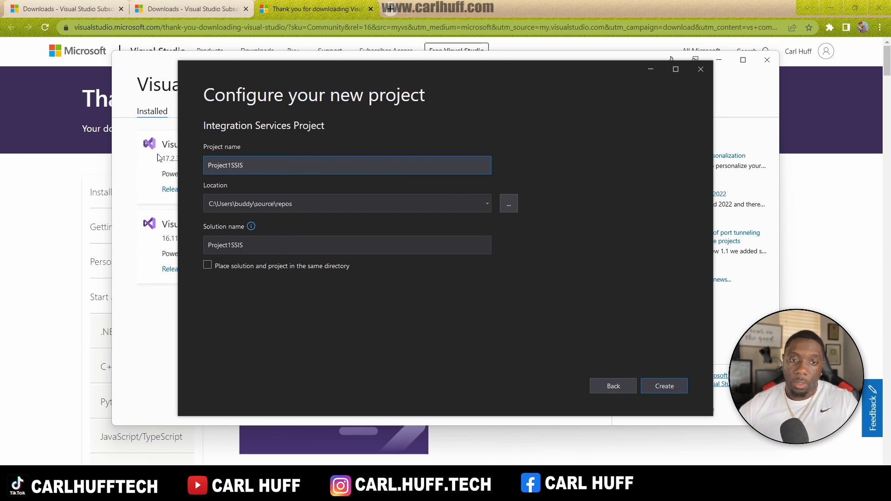
left_click(665, 388)
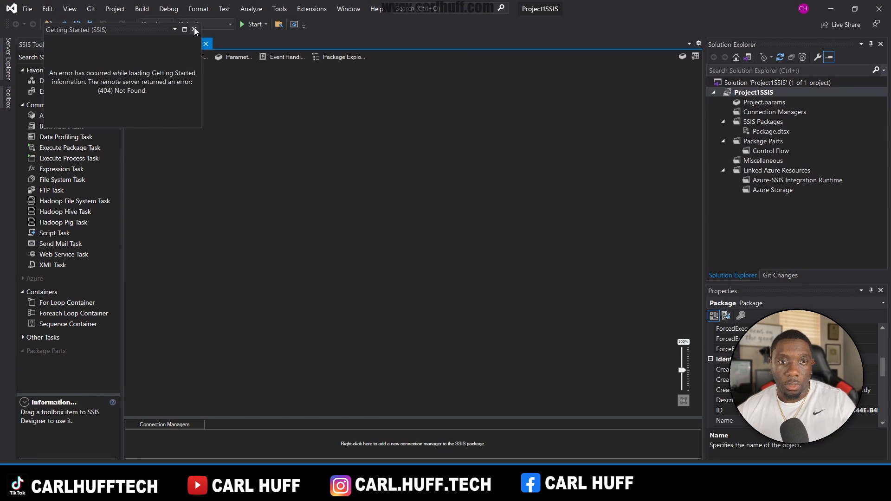
left_click(194, 29)
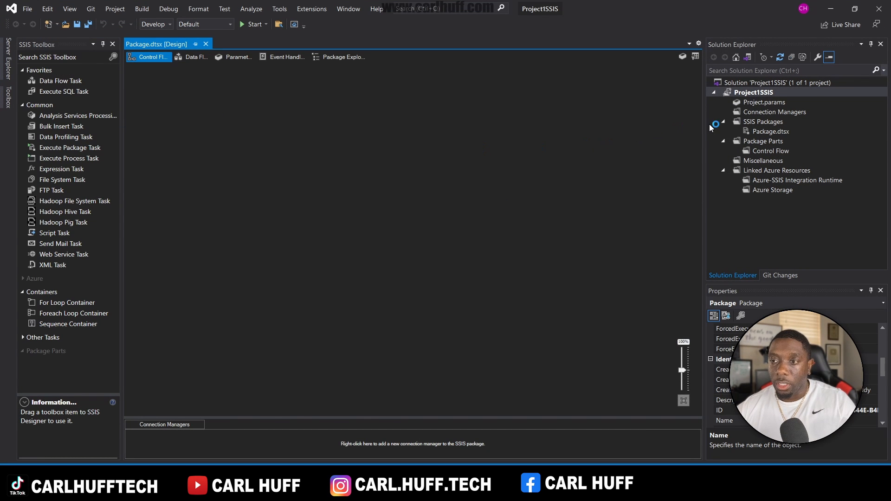
Add a new SSIS package to the SSIS Packages folder of Project1SSIS.
left_click(771, 124)
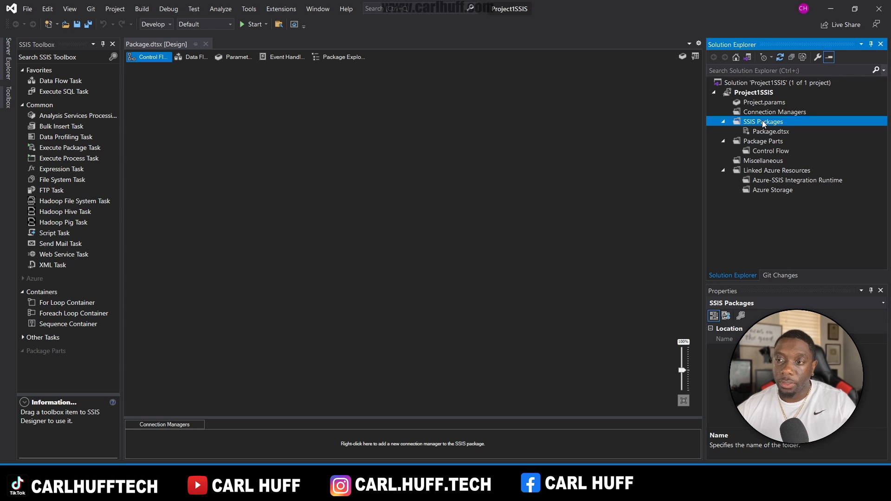
right_click(763, 124)
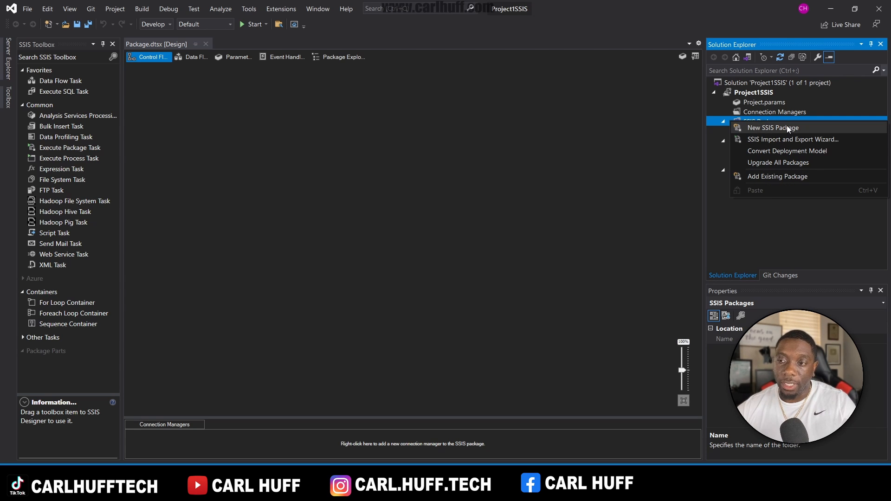
left_click(787, 129)
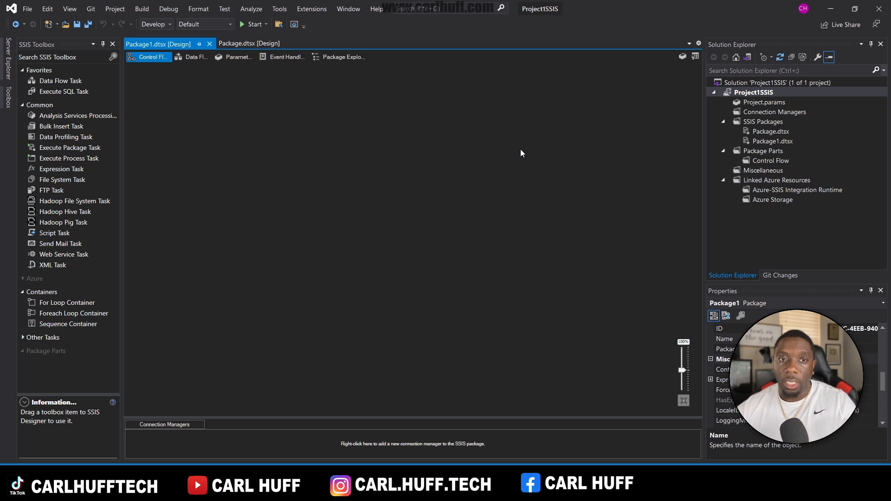